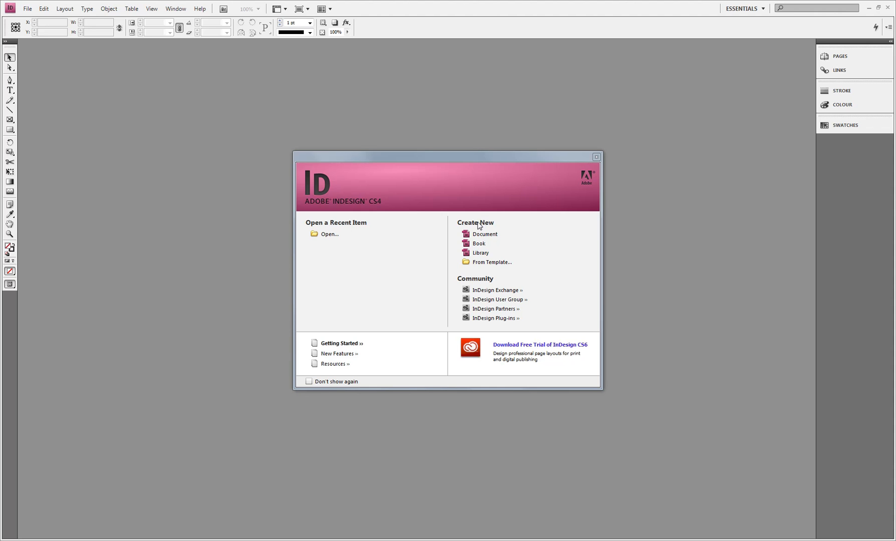
Start a new document with a custom page size of 85 mm wide by 54 mm high in landscape orientation.
{"action": "left_click", "coordinate": [29, 11]}
{"action": "mouse_move", "coordinate": [97, 20]}
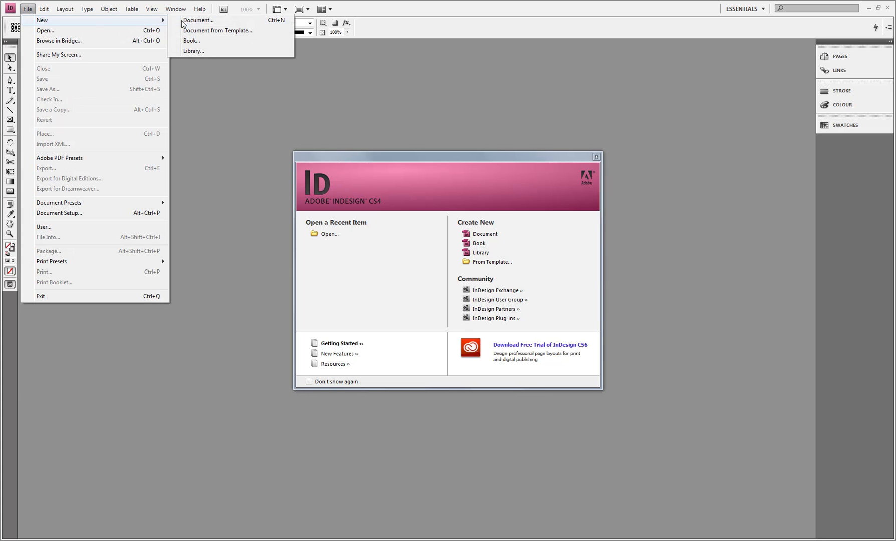
{"action": "left_click", "coordinate": [216, 21]}
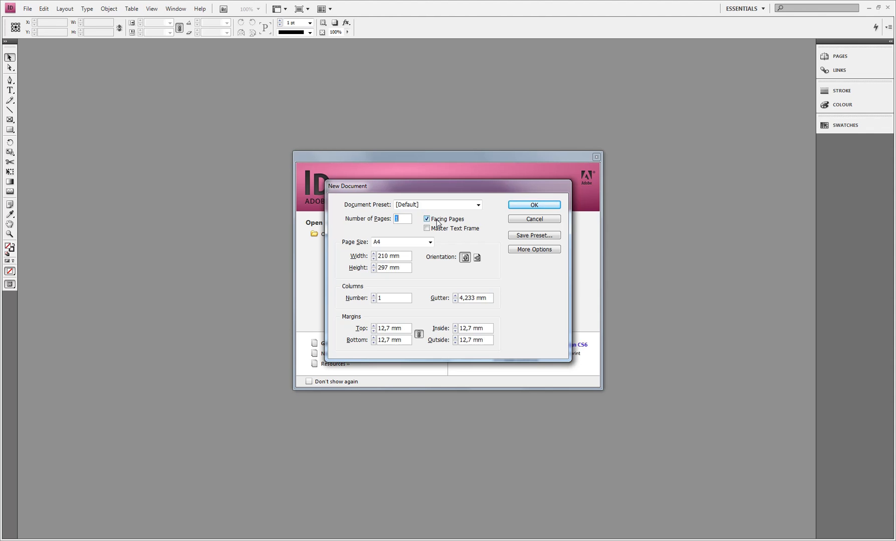
{"action": "left_click", "coordinate": [409, 243]}
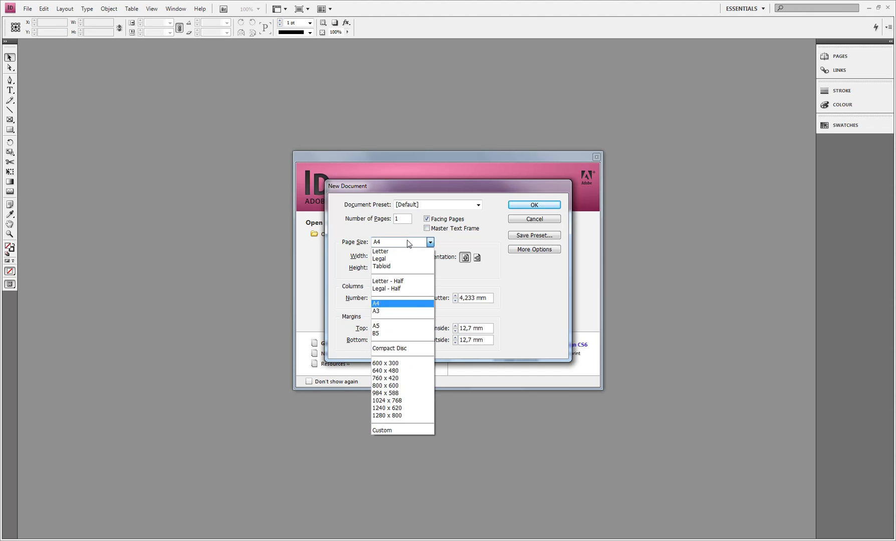
{"action": "left_click", "coordinate": [408, 243]}
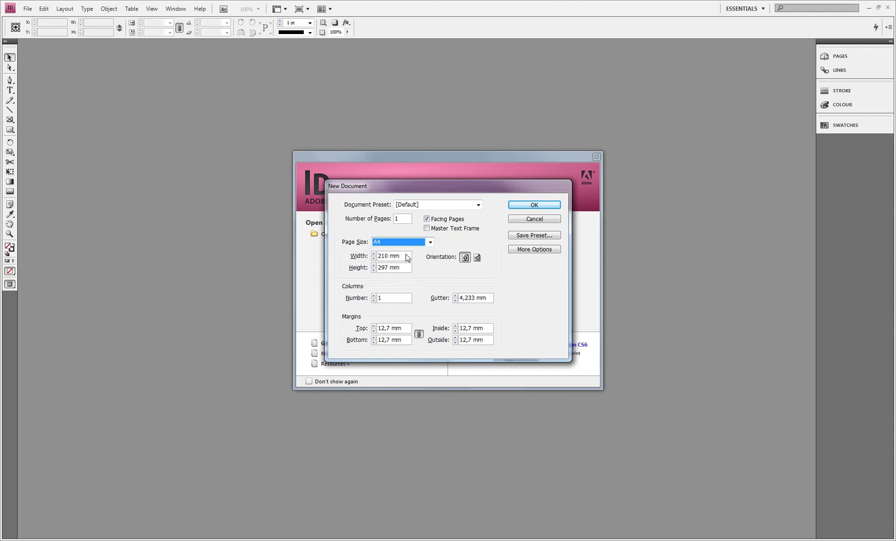
{"action": "key", "text": "Tab"}
{"action": "type", "text": "85"}
{"action": "key", "text": "Tab"}
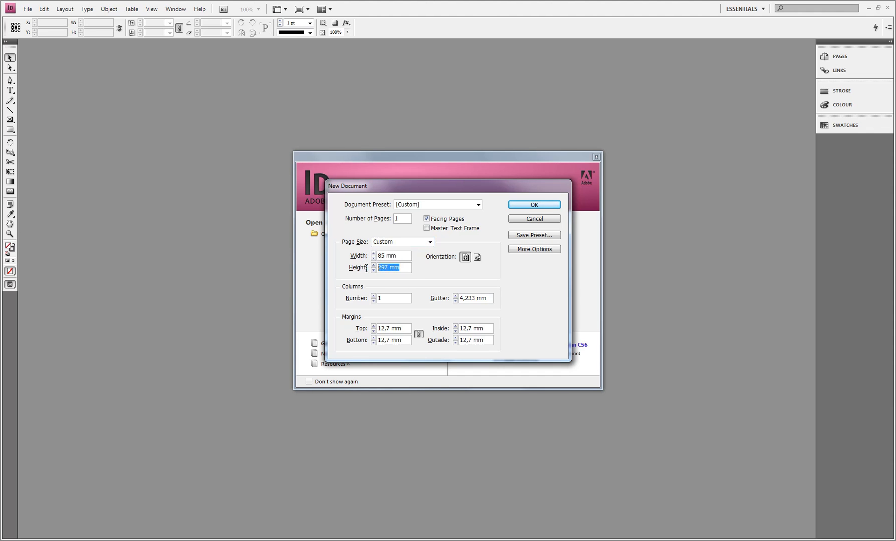
{"action": "type", "text": "54"}
{"action": "left_click", "coordinate": [477, 258]}
Set all four page margins of the new document to 3 mm.
{"action": "left_click", "coordinate": [359, 329]}
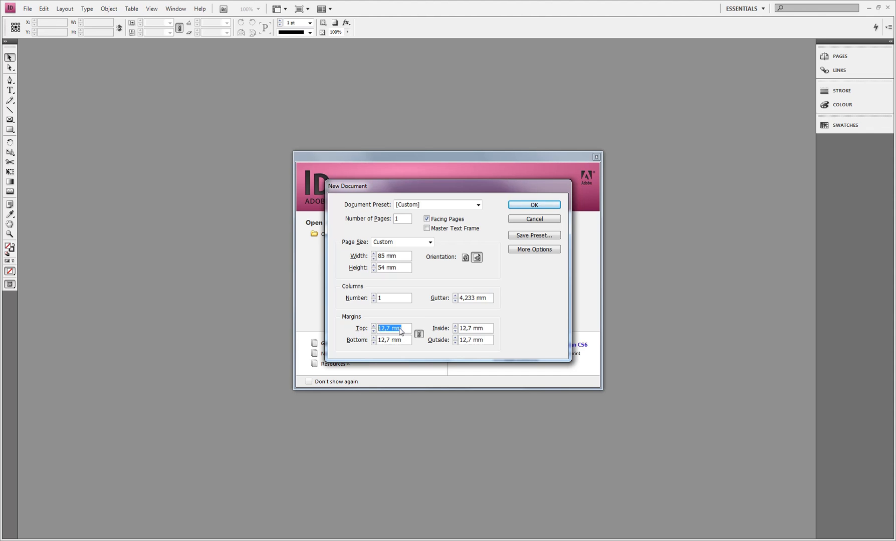
{"action": "type", "text": "3"}
{"action": "key", "text": "Tab"}
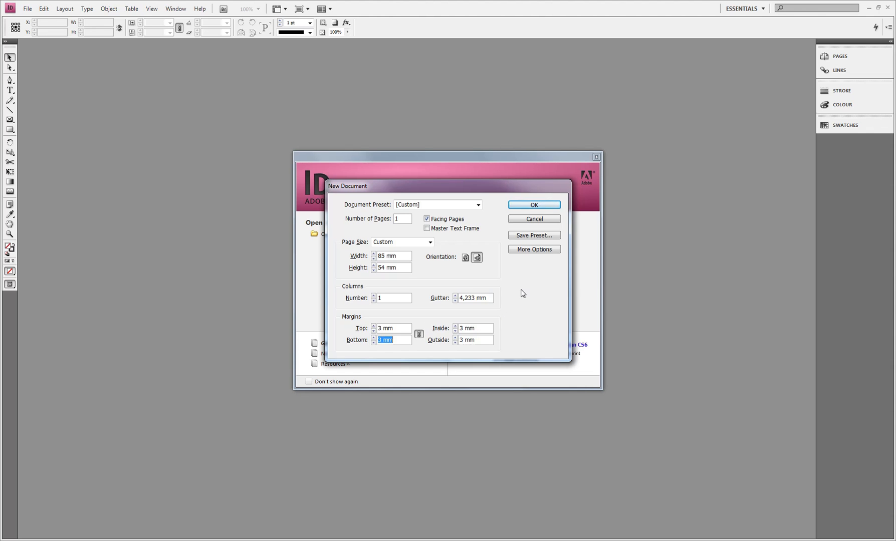
Set the bleed to 3 mm on all sides and create the document.
{"action": "left_click", "coordinate": [533, 249]}
{"action": "triple_click", "coordinate": [368, 386]}
{"action": "type", "text": "3"}
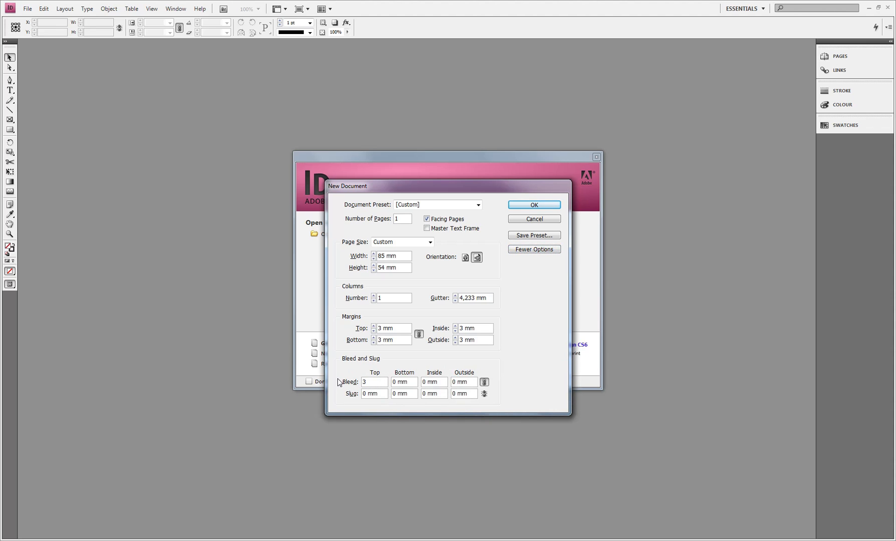
{"action": "key", "text": "Tab"}
{"action": "left_click", "coordinate": [548, 207]}
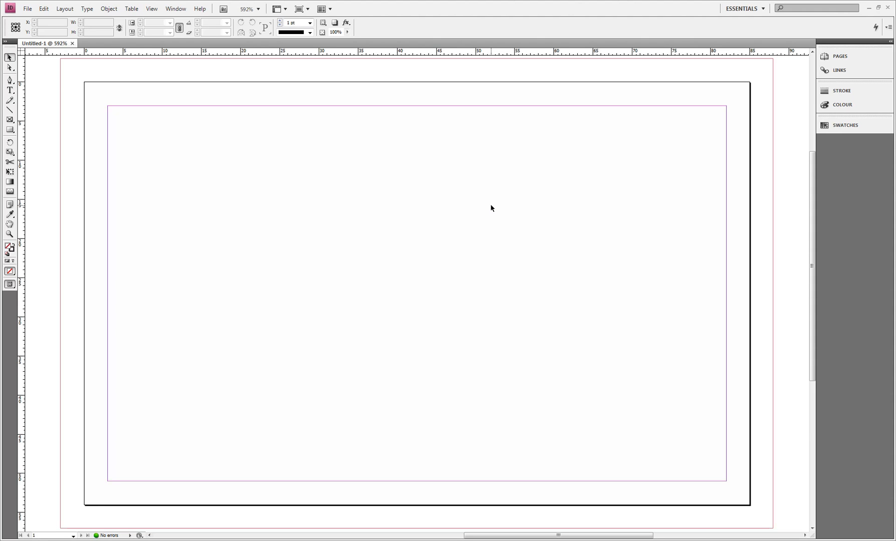
Place the skyline artwork on the page and extend its frame to the bleed line on all sides, 91 by 60 mm.
{"action": "key", "text": "ctrl+minus"}
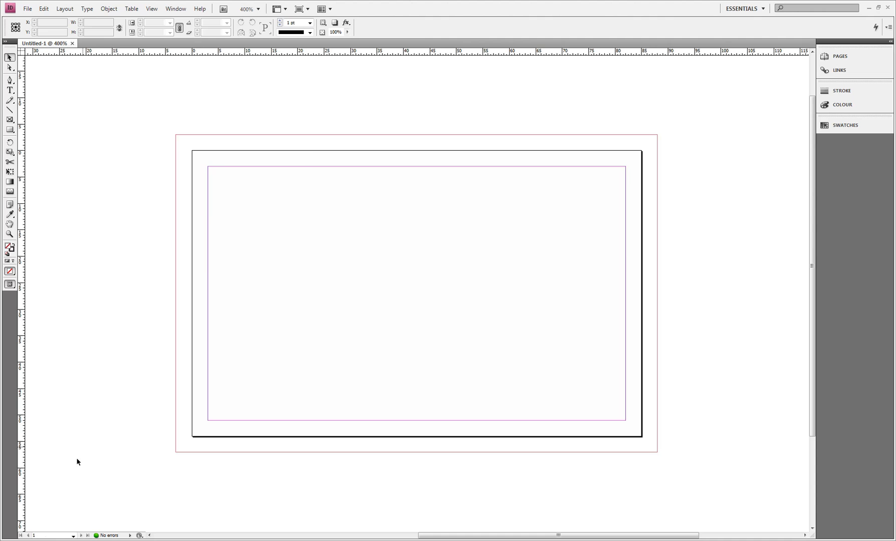
{"action": "left_click", "coordinate": [197, 413]}
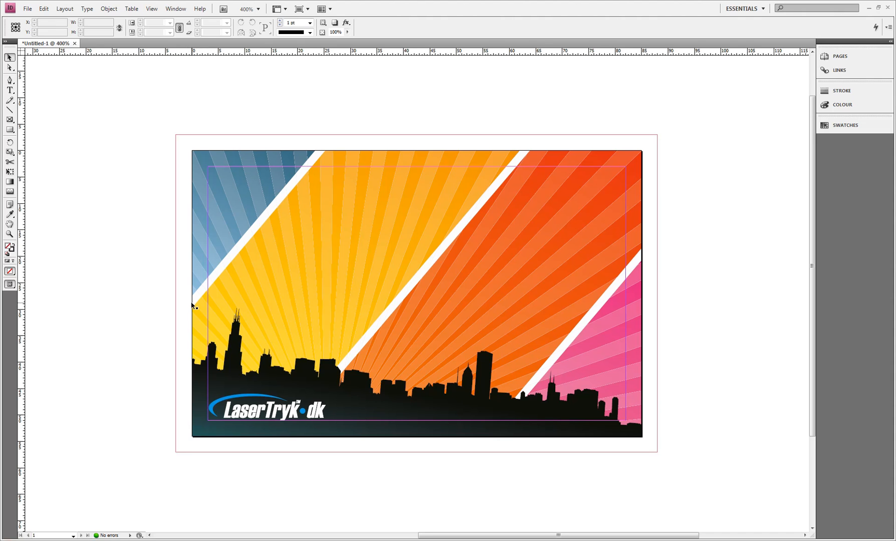
{"action": "left_click", "coordinate": [202, 162]}
{"action": "left_click_drag", "start_coordinate": [192, 150], "coordinate": [175, 134]}
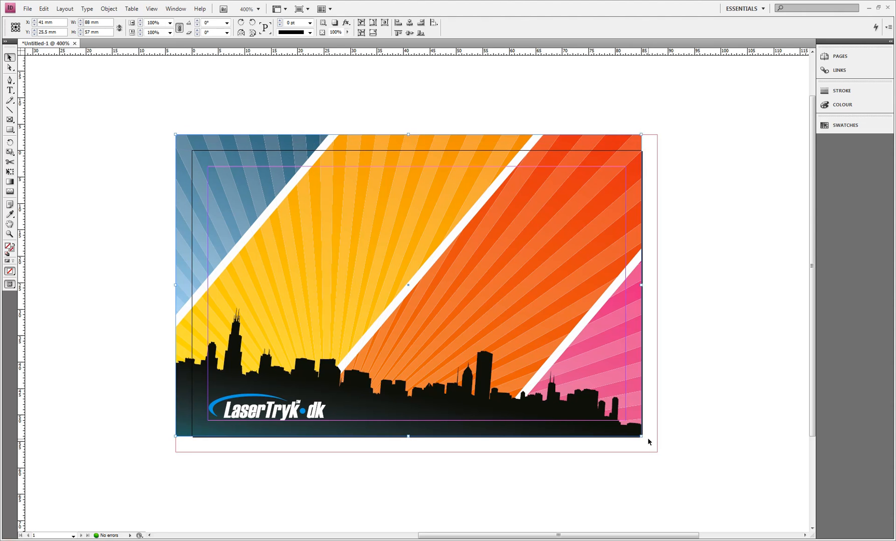
{"action": "left_click_drag", "start_coordinate": [641, 436], "coordinate": [658, 452]}
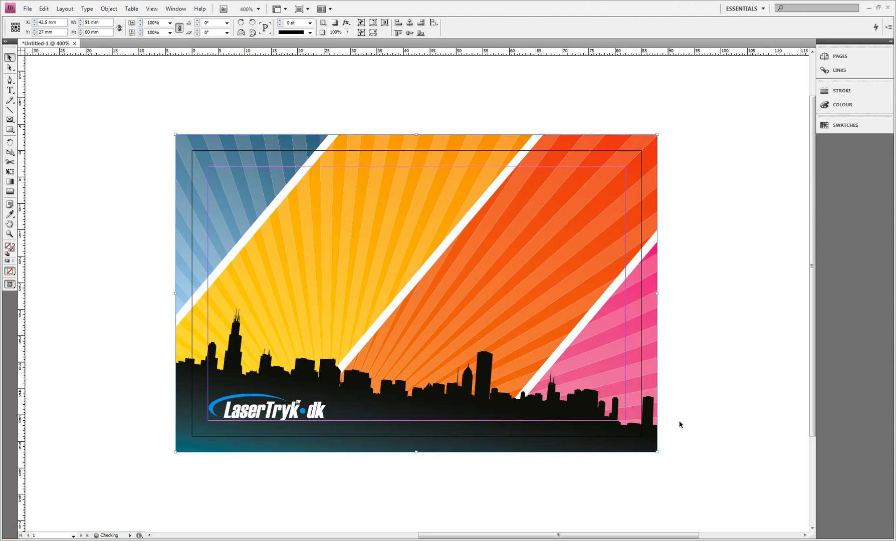
{"action": "left_click", "coordinate": [682, 393]}
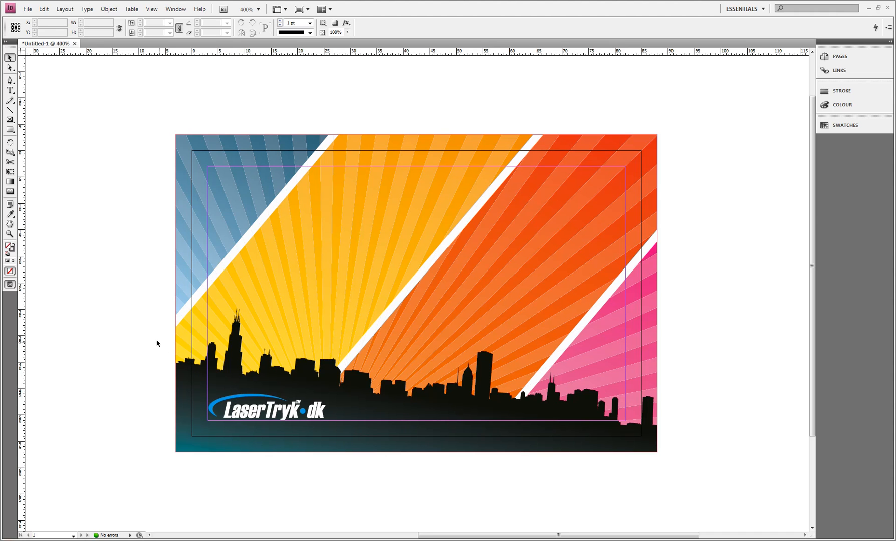
Check the trimmed card in Preview screen mode and return to Normal mode.
{"action": "left_click", "coordinate": [10, 286]}
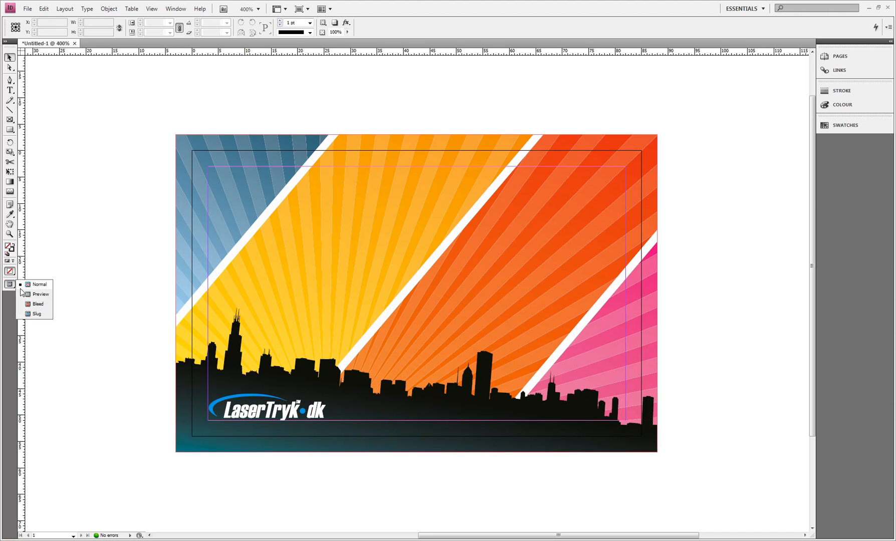
{"action": "left_click", "coordinate": [41, 295]}
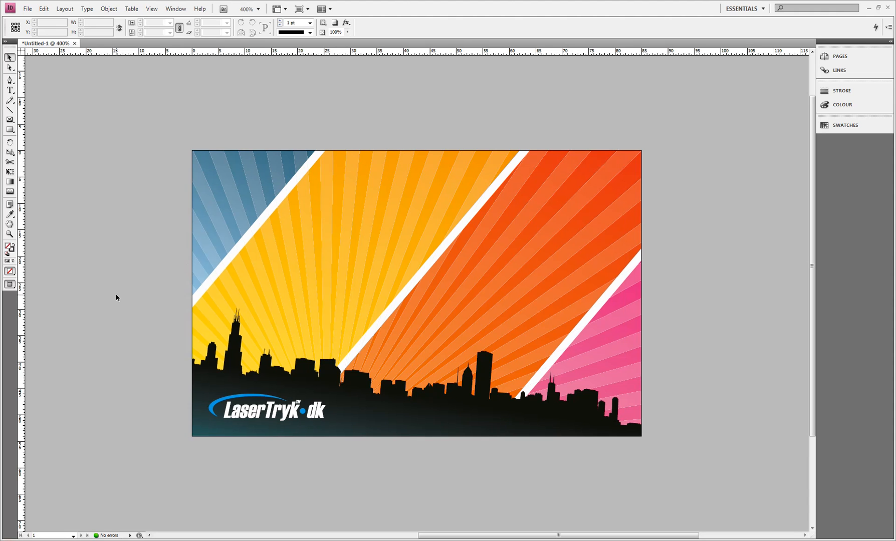
{"action": "left_click", "coordinate": [9, 285]}
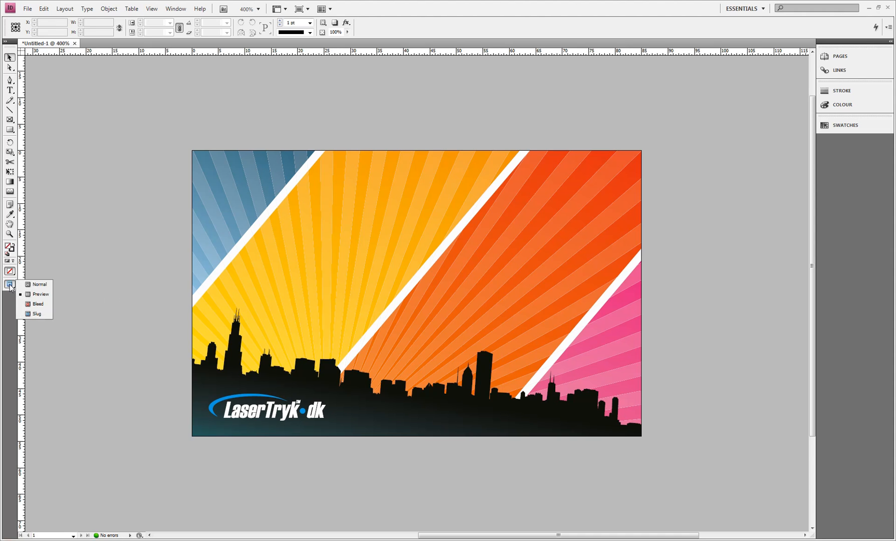
{"action": "left_click", "coordinate": [34, 285]}
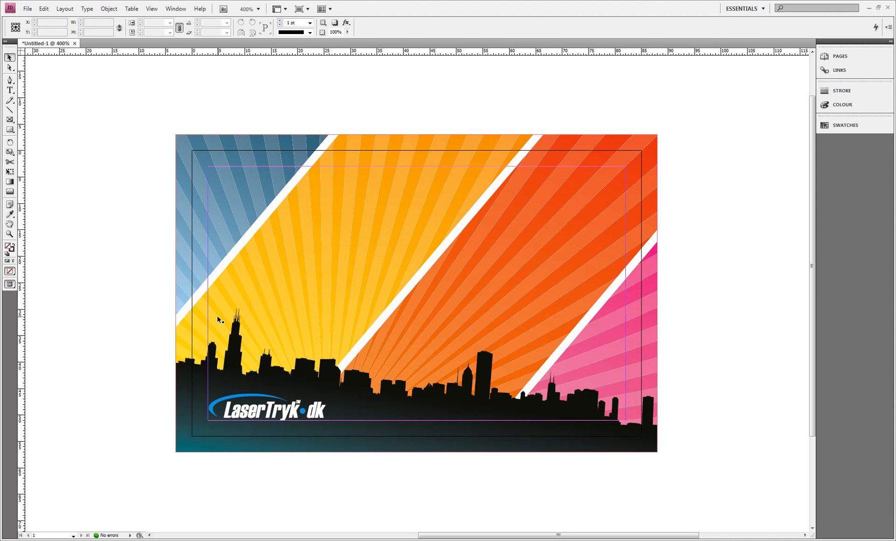
Start a PDF export with the High Quality Print preset, saving it in My Documents under the file name Visitkort.
{"action": "left_click", "coordinate": [28, 8]}
{"action": "mouse_move", "coordinate": [76, 160]}
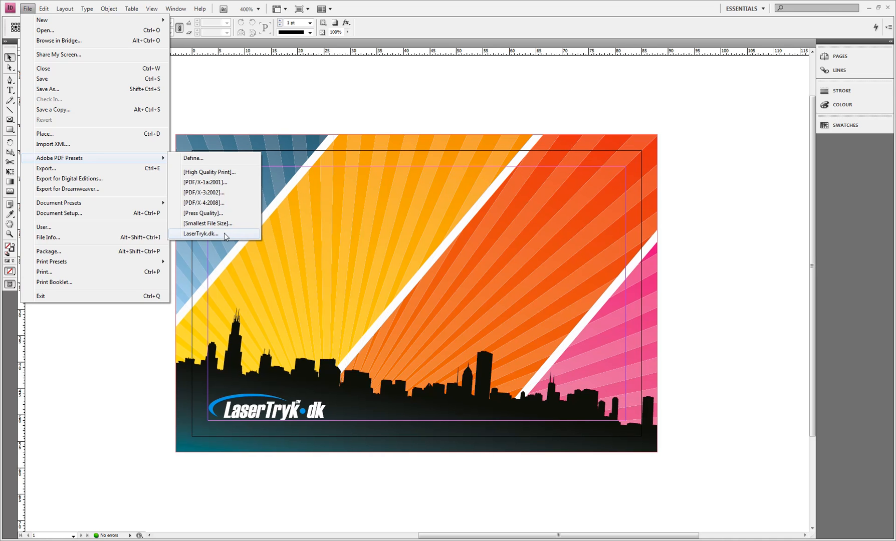
{"action": "left_click", "coordinate": [230, 173]}
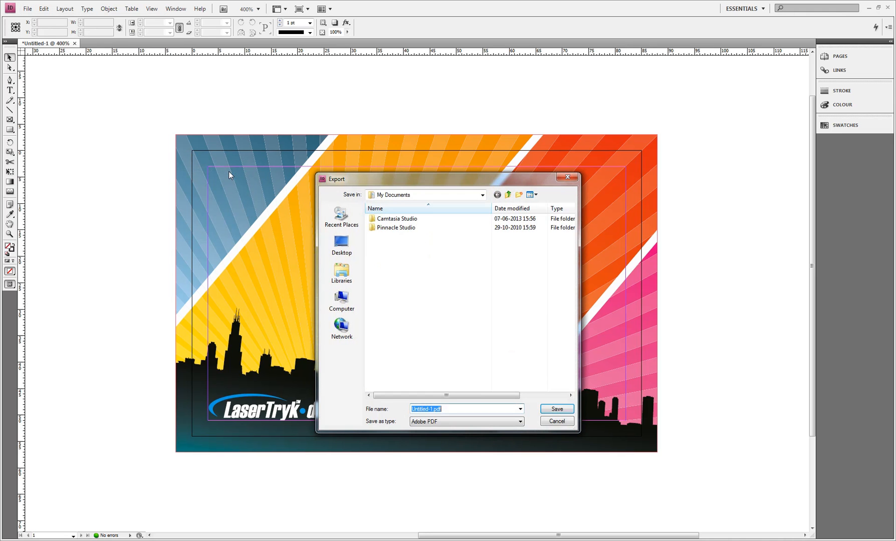
{"action": "type", "text": "Vi"}
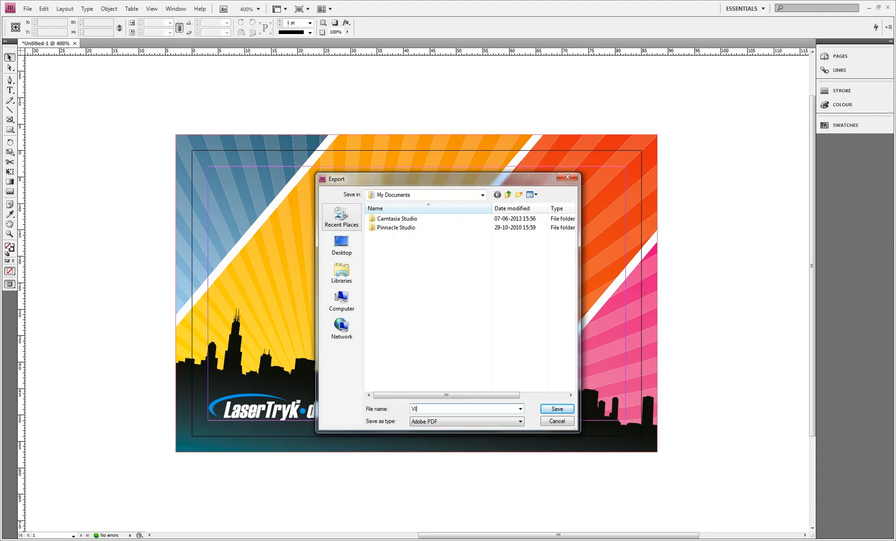
{"action": "type", "text": "sitkort"}
{"action": "key", "text": "Return"}
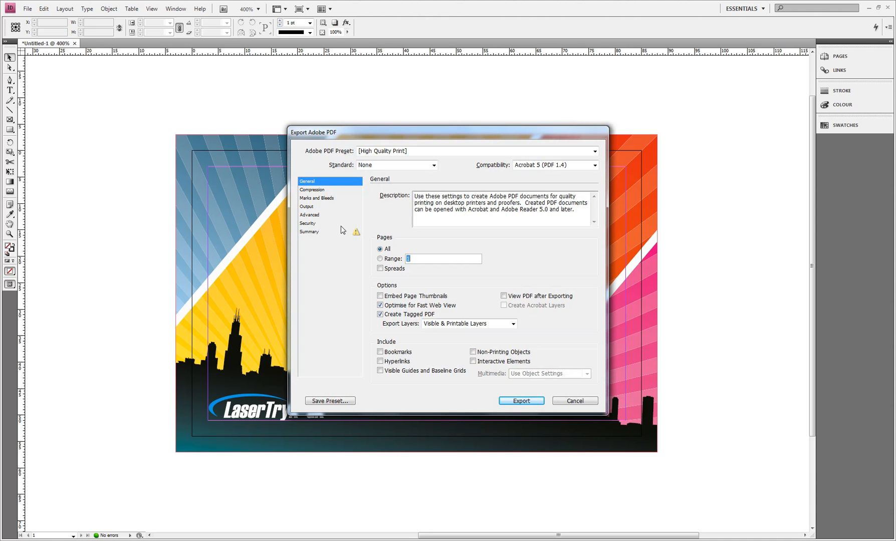
Include crop marks in the PDF and use the document bleed settings.
{"action": "left_click", "coordinate": [319, 200]}
{"action": "left_click", "coordinate": [387, 214]}
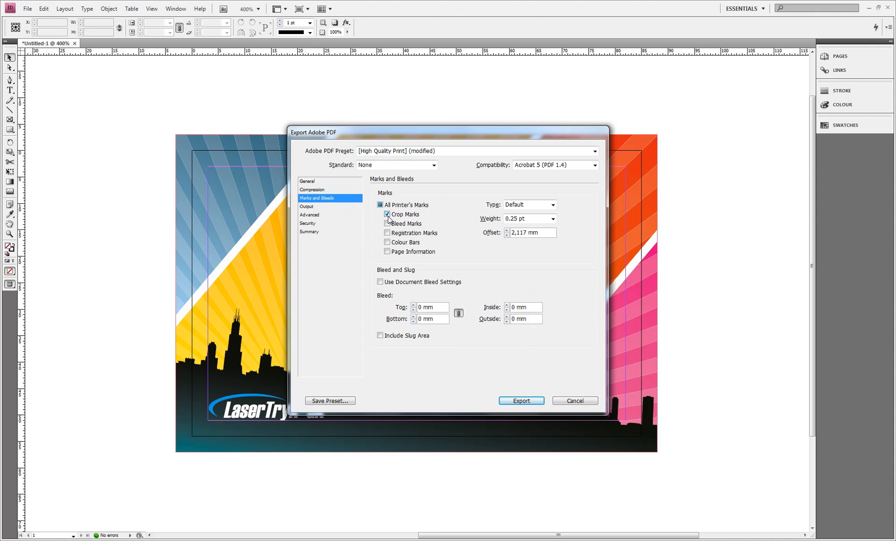
{"action": "left_click", "coordinate": [381, 283]}
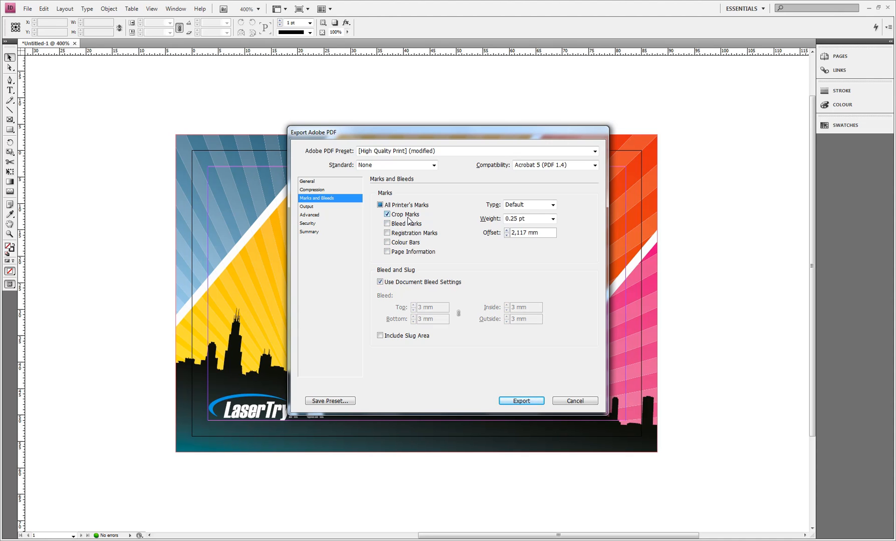